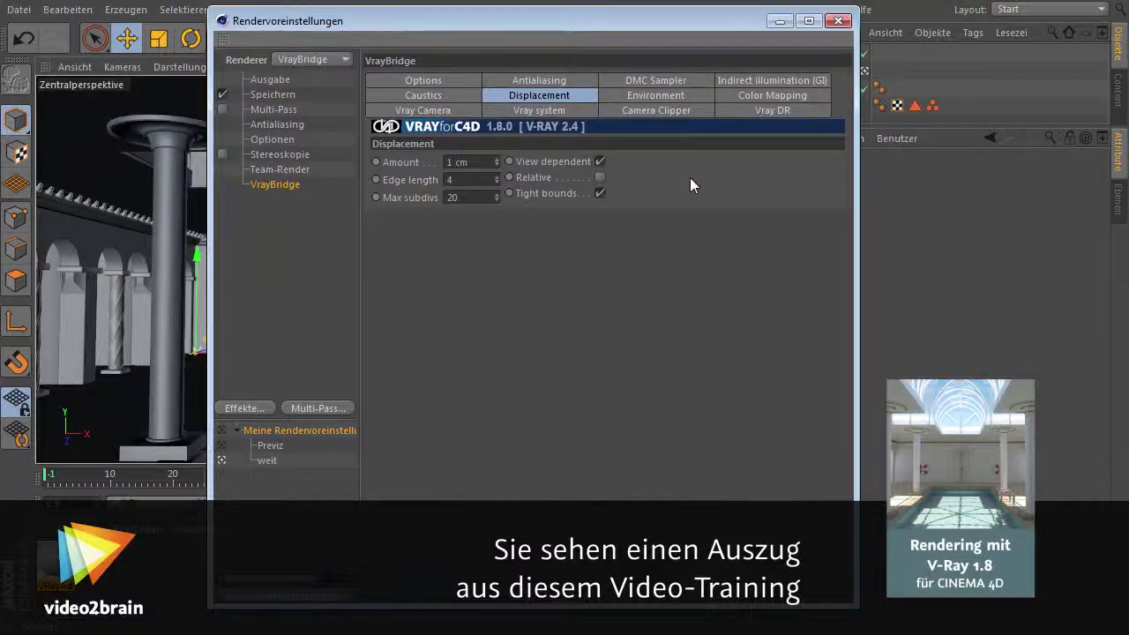
Step: Move the render settings window left and shorten it until VrayBridge is listed, showing Amount 1 cm, Edge length 4, Max subdivs 20
drag(605, 22, 534, 20)
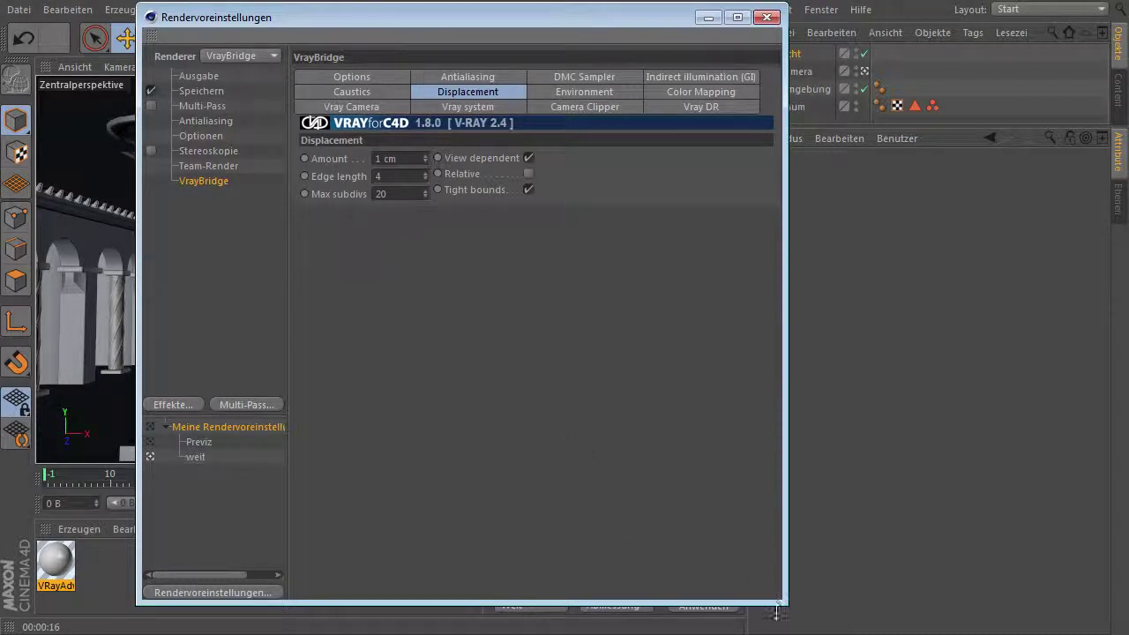
mouse_move(784, 605)
mouse_down()
mouse_move(776, 536)
mouse_move(794, 270)
mouse_up()
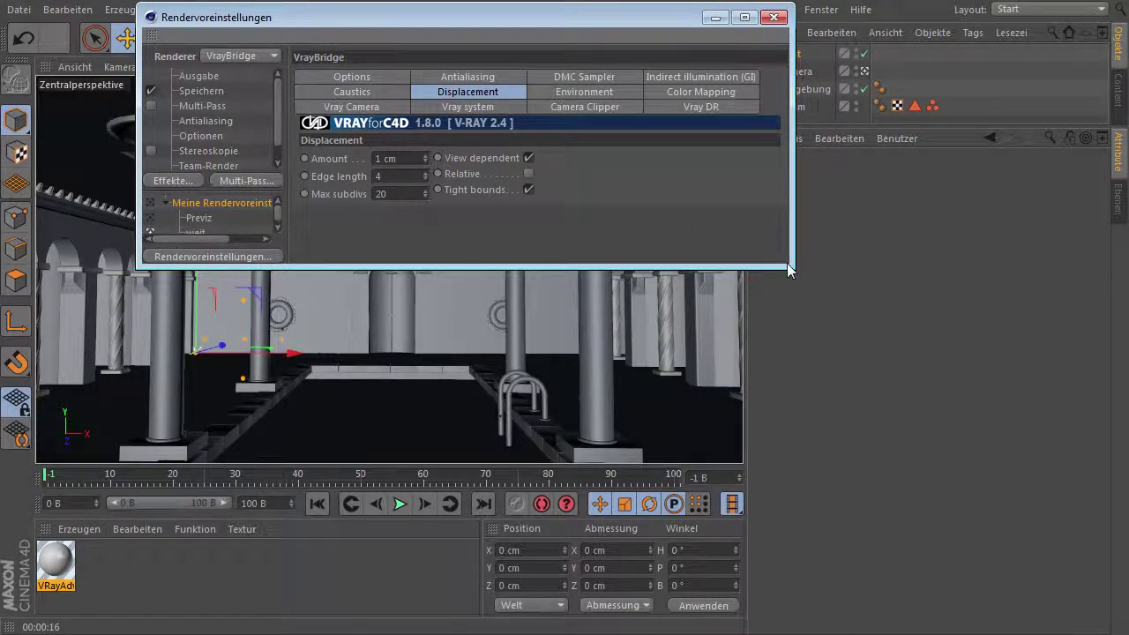
drag(796, 270, 803, 324)
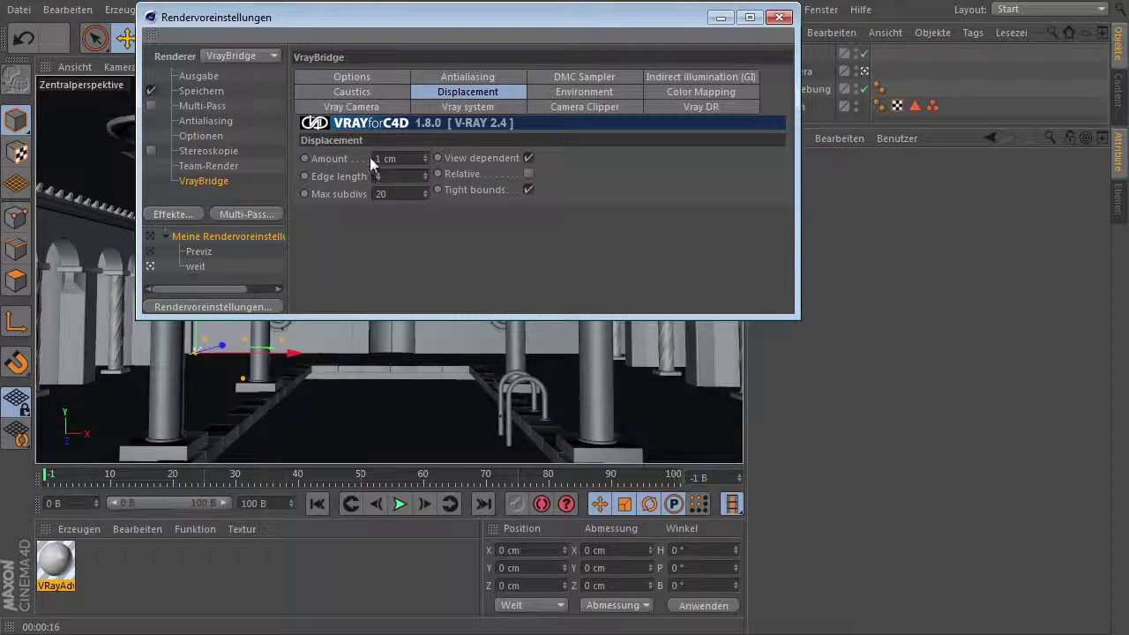
click(346, 159)
click(335, 176)
click(388, 195)
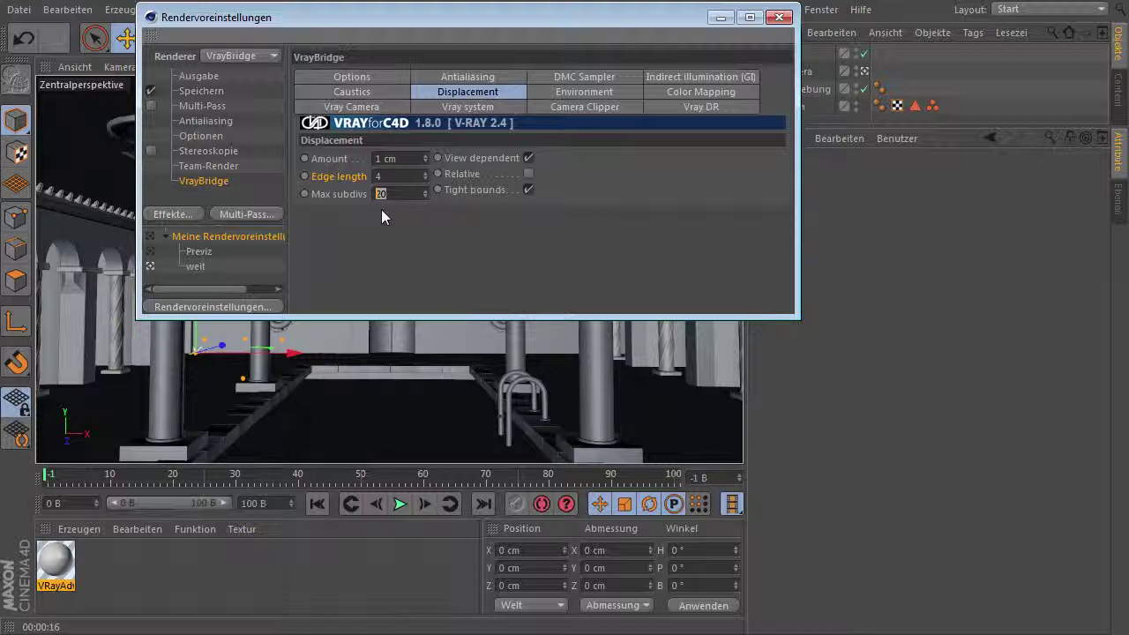
click(379, 177)
text(1)
text(4)
key(Tab)
Step: Create a VrayDisplaceMaterial via Erzeugen > Shader > VrayBridge and open it in the Material Editor
click(80, 529)
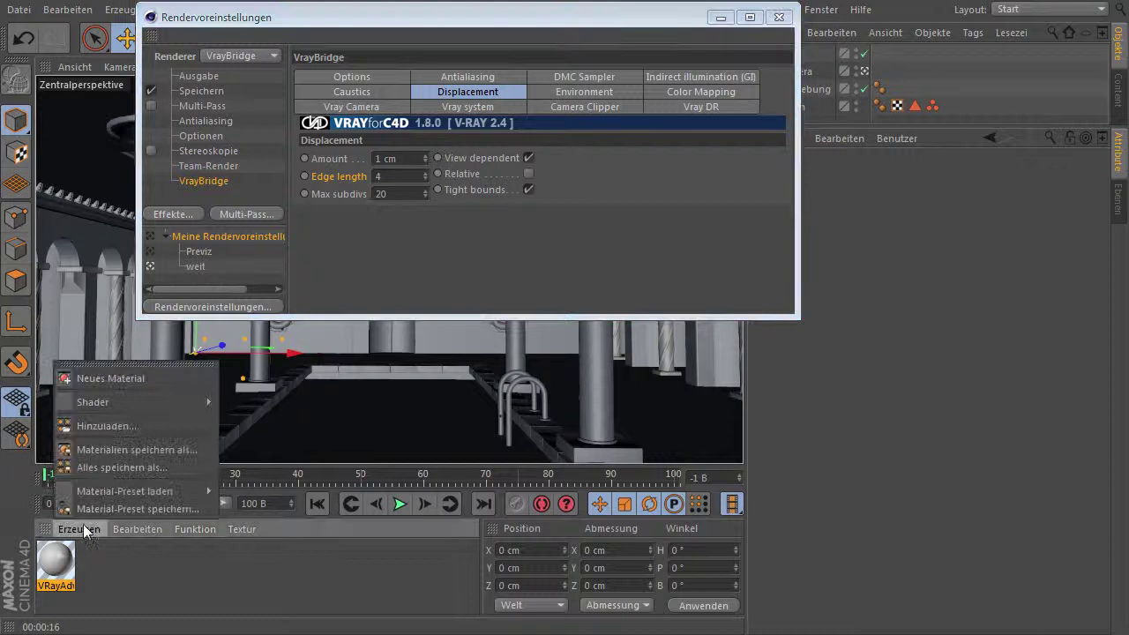
mouse_move(132, 403)
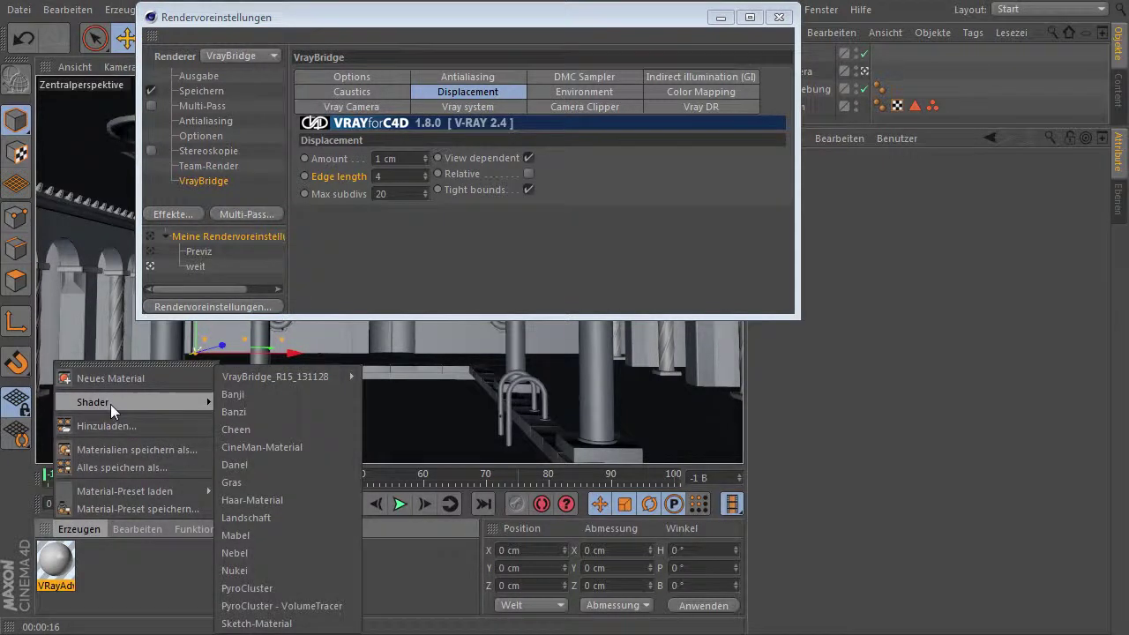
mouse_move(275, 377)
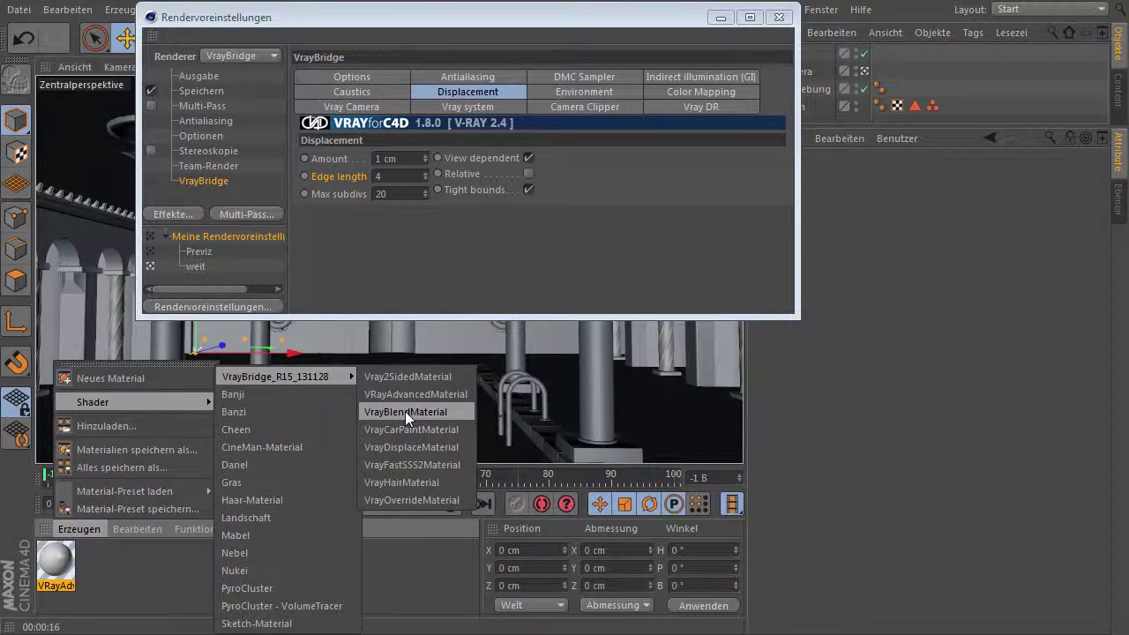
click(443, 449)
double_click(57, 571)
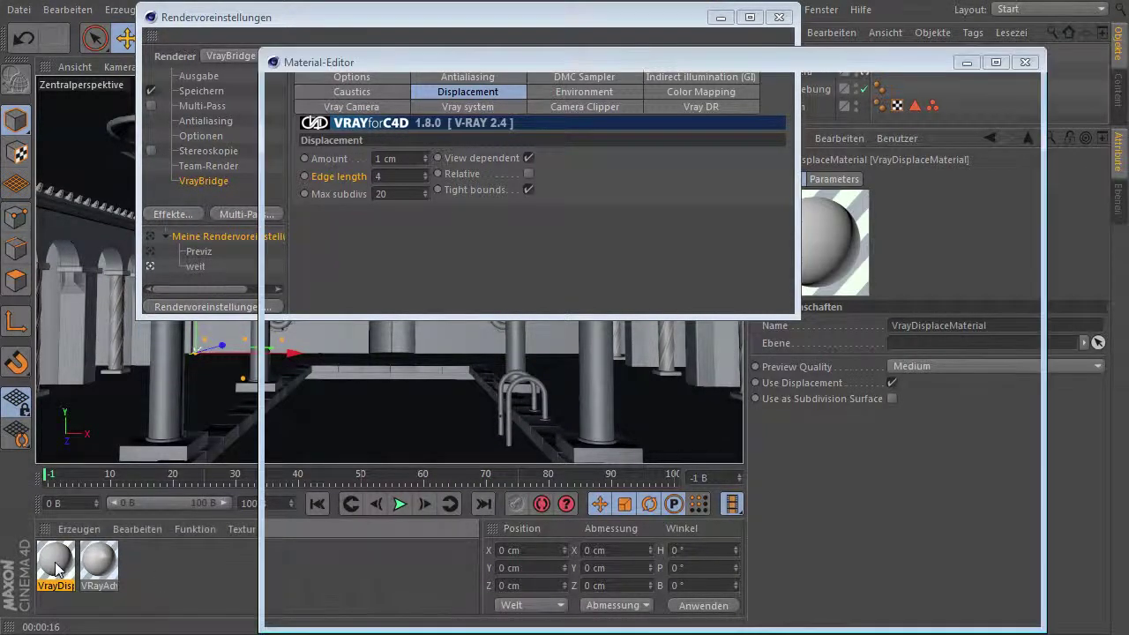
drag(730, 71, 792, 41)
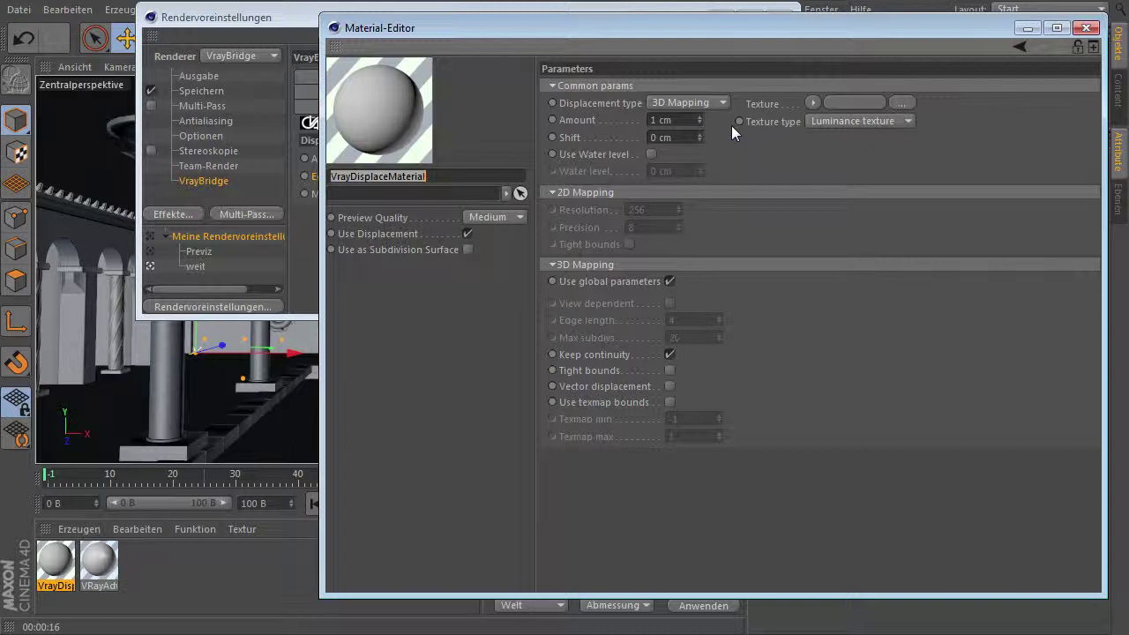
Step: Compare against the render settings, then uncheck Use global parameters under the material's 3D Mapping
click(564, 121)
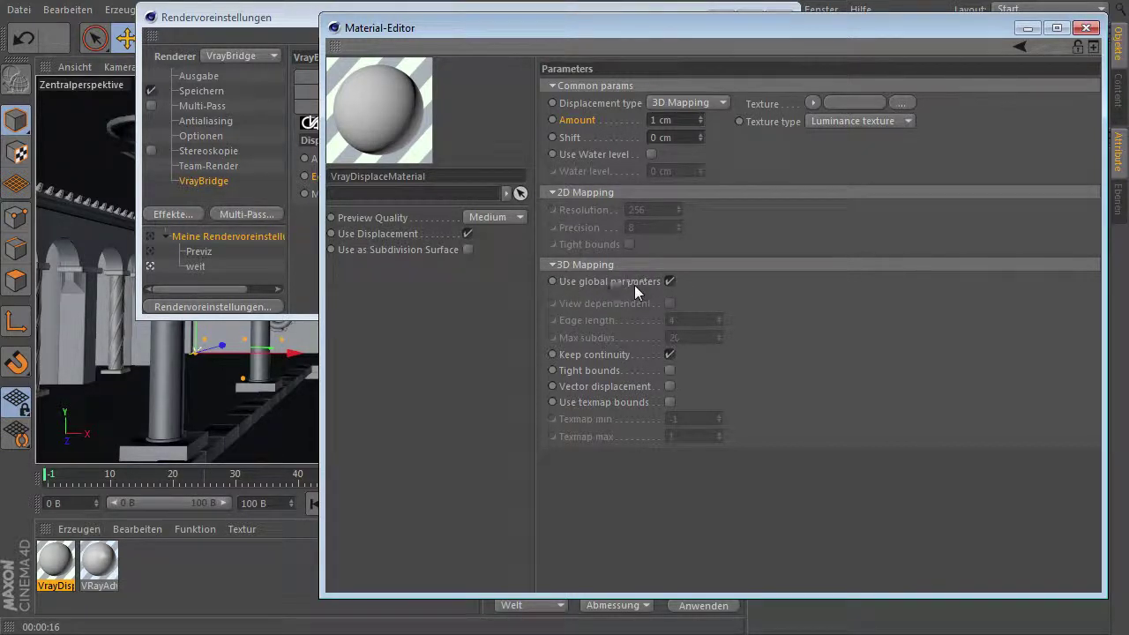
drag(308, 24, 213, 27)
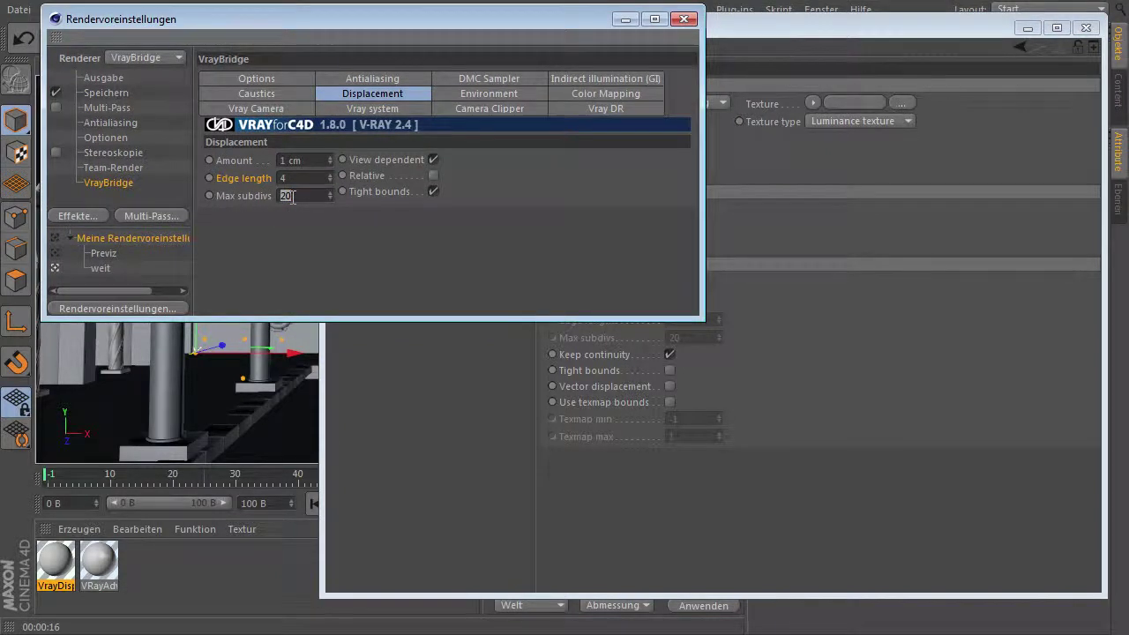
click(827, 34)
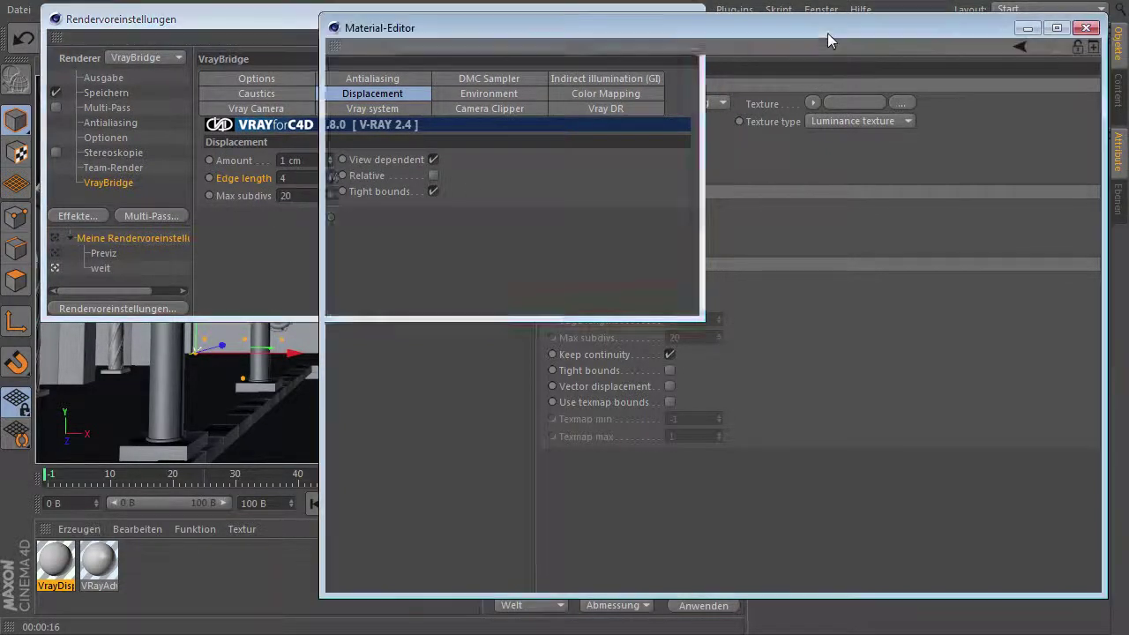
click(669, 281)
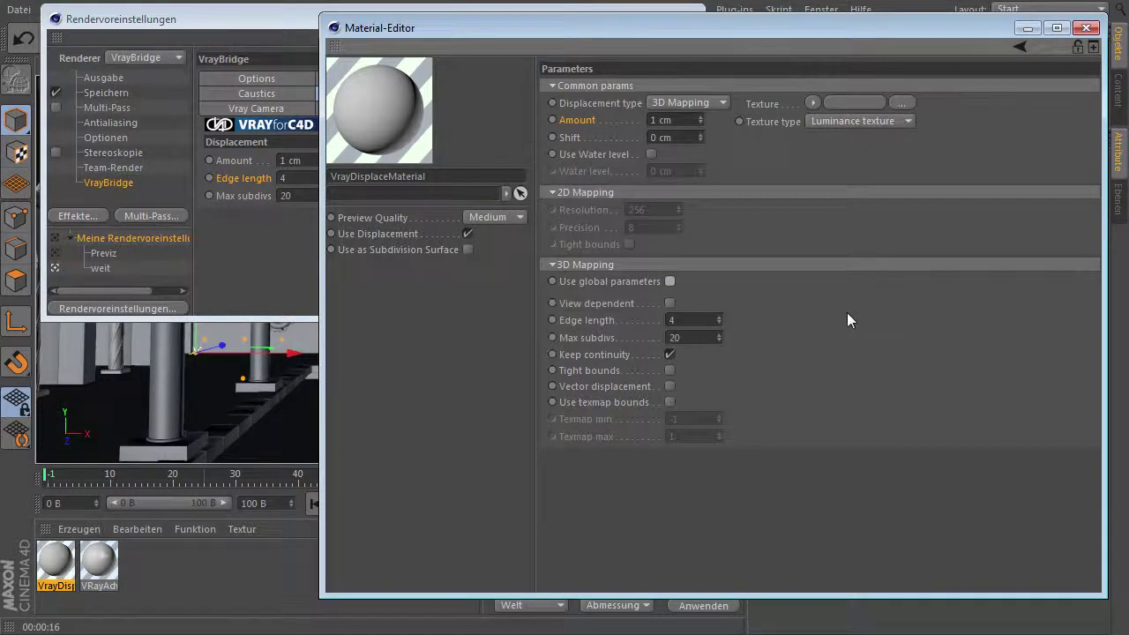
click(598, 320)
double_click(672, 338)
key(Return)
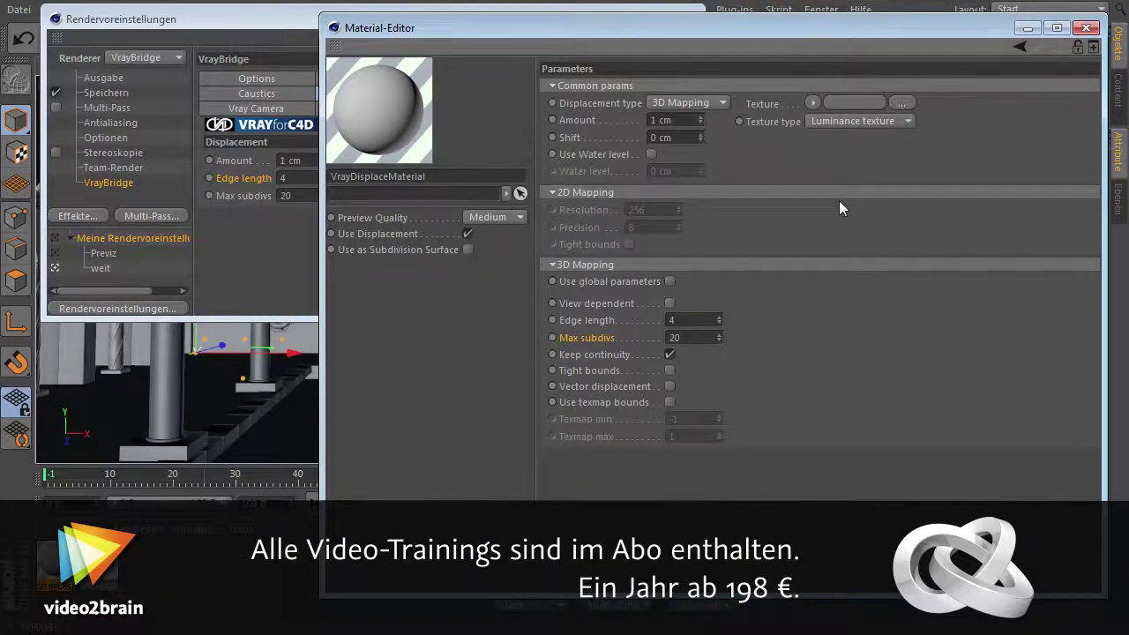
click(897, 119)
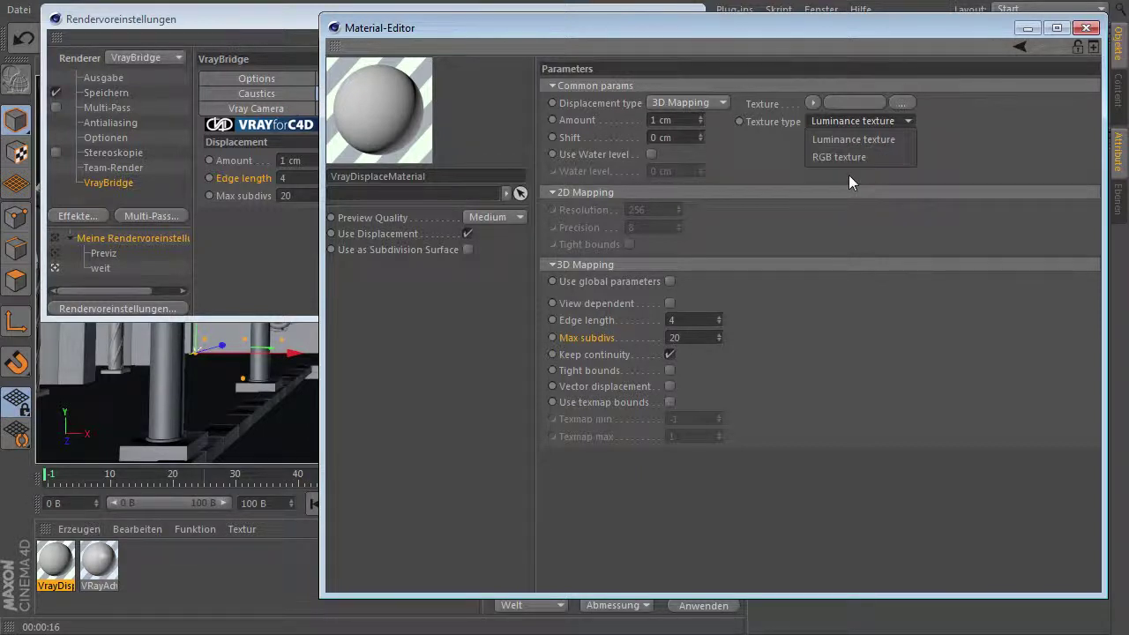
click(849, 176)
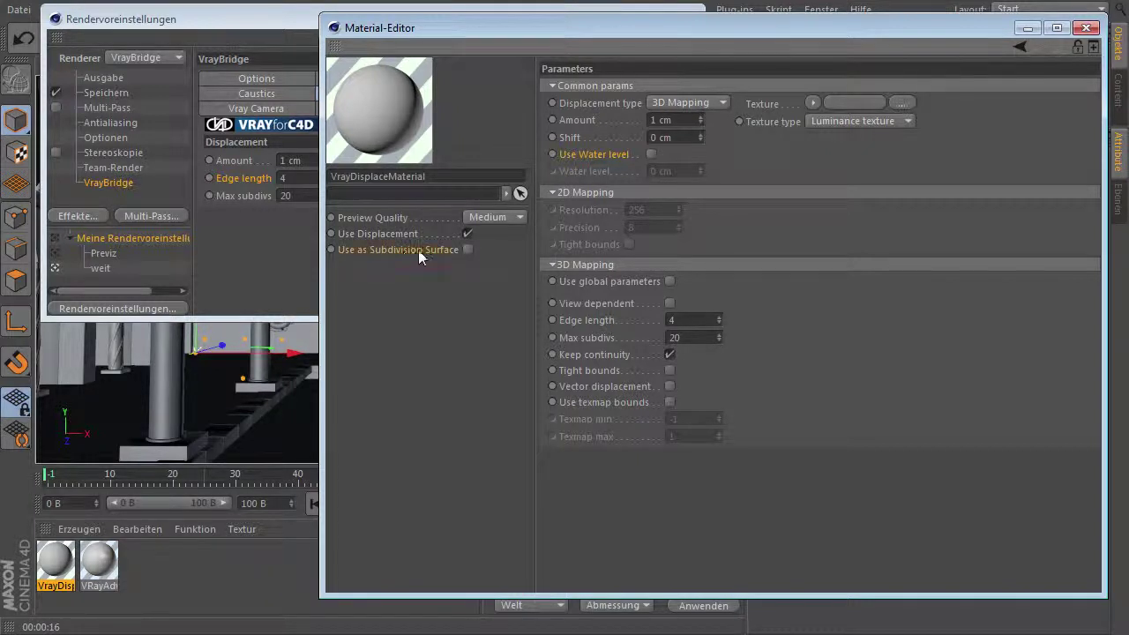
Step: Toggle Use as Subdivision Surface on and back off, then close the Material Editor
click(467, 250)
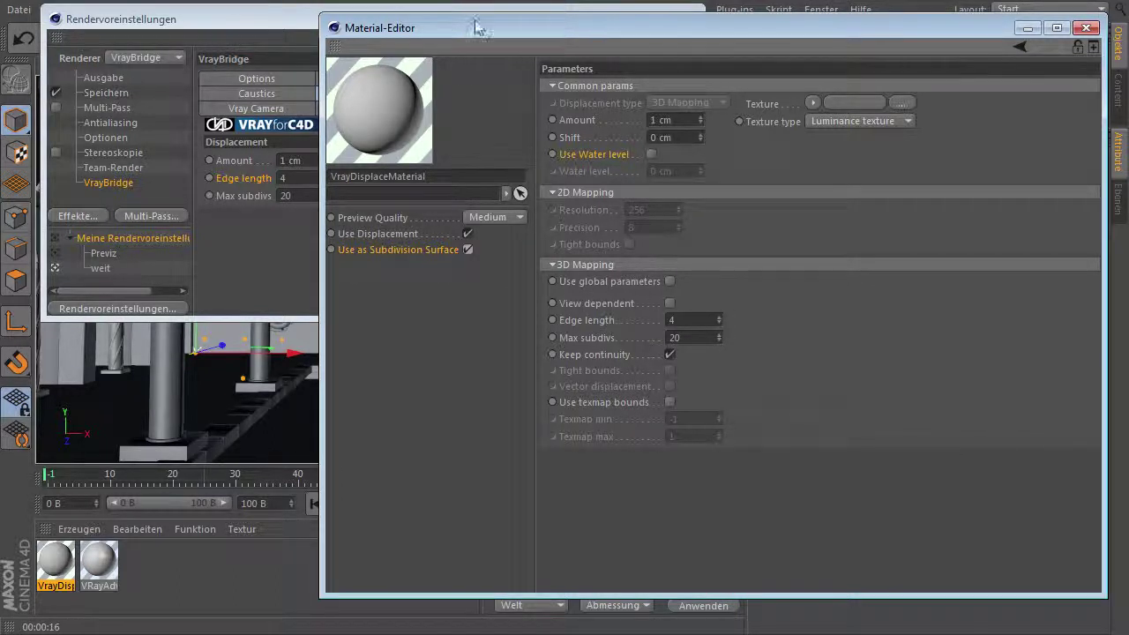
drag(465, 27, 704, 49)
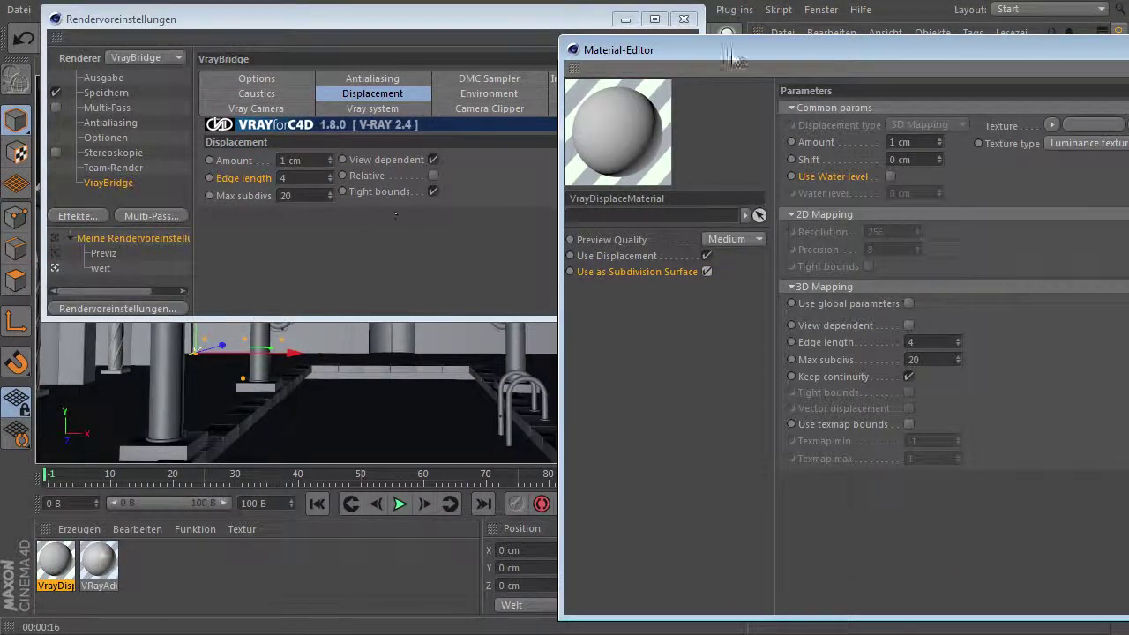
drag(754, 49, 457, 39)
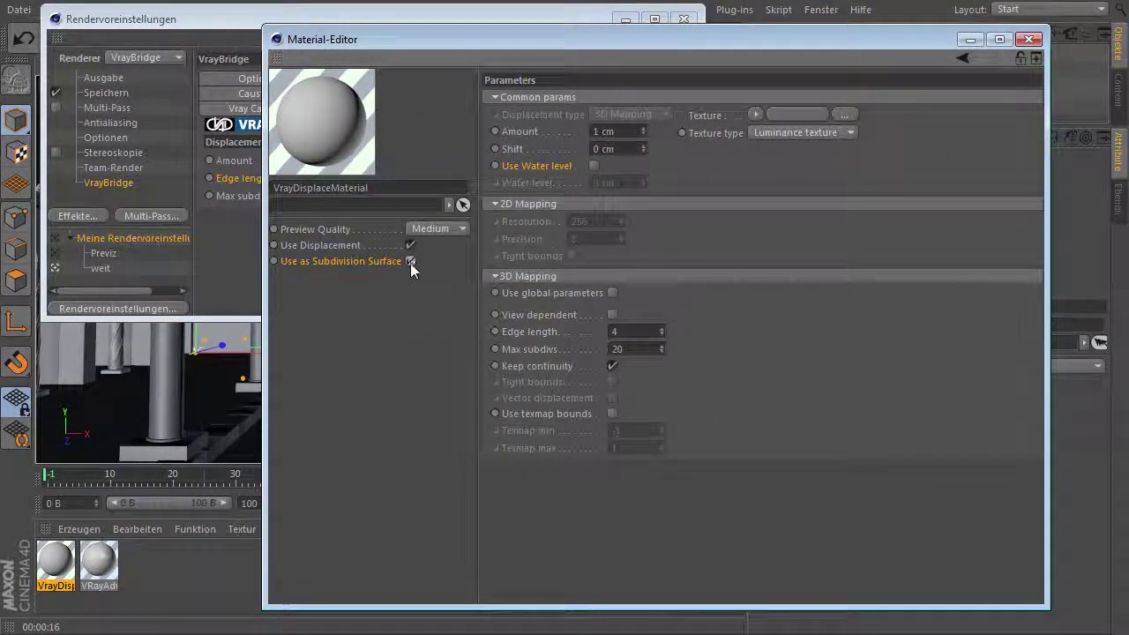
click(410, 262)
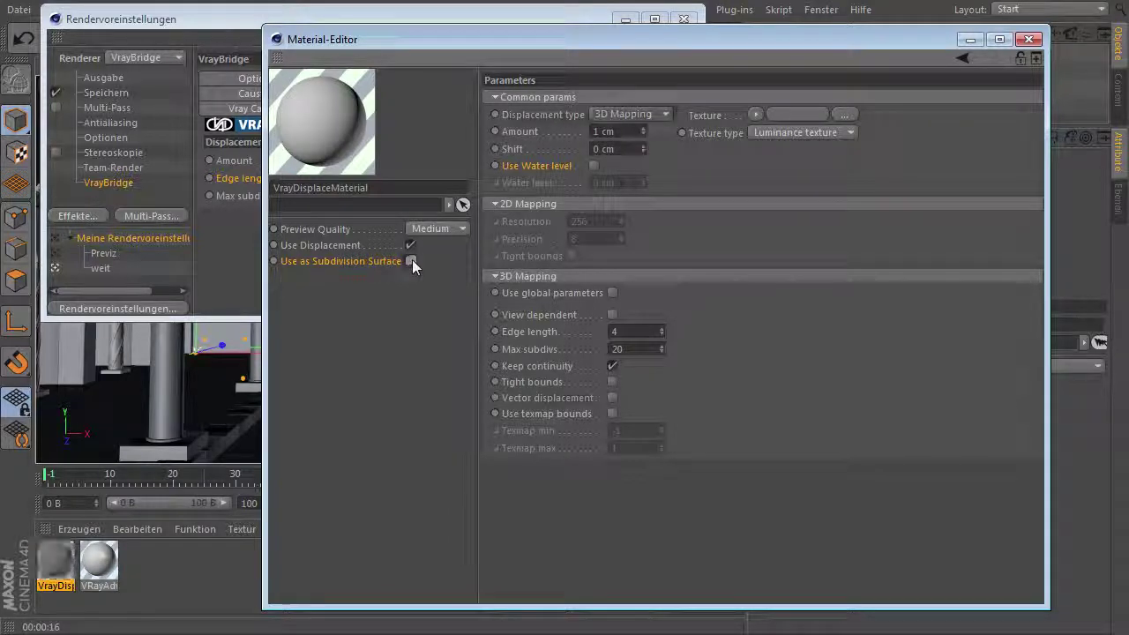
click(1028, 39)
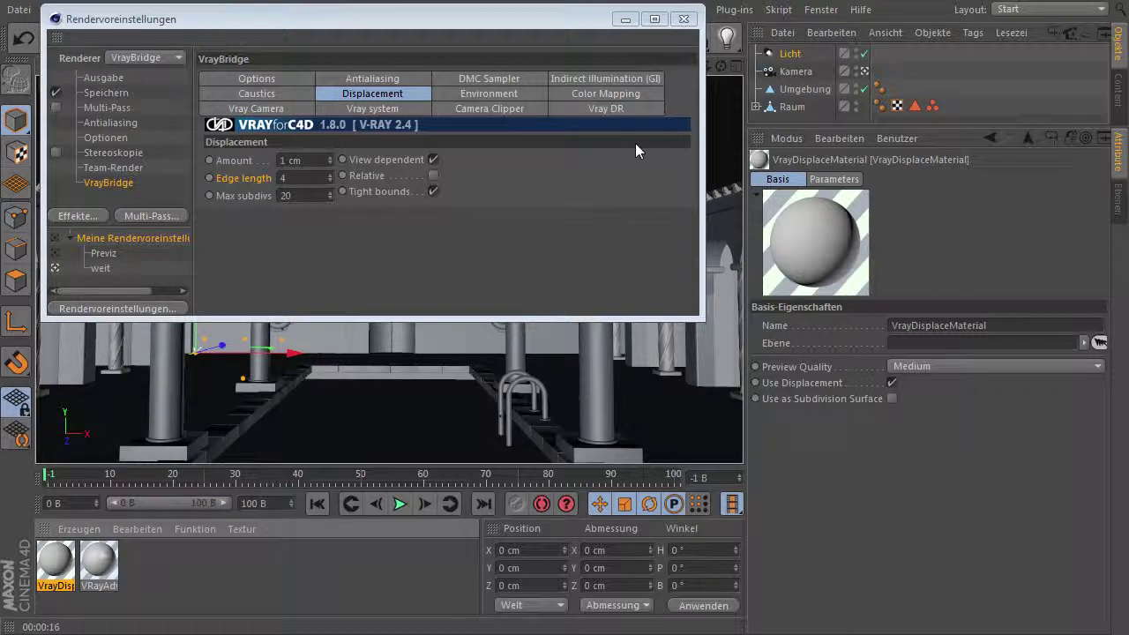